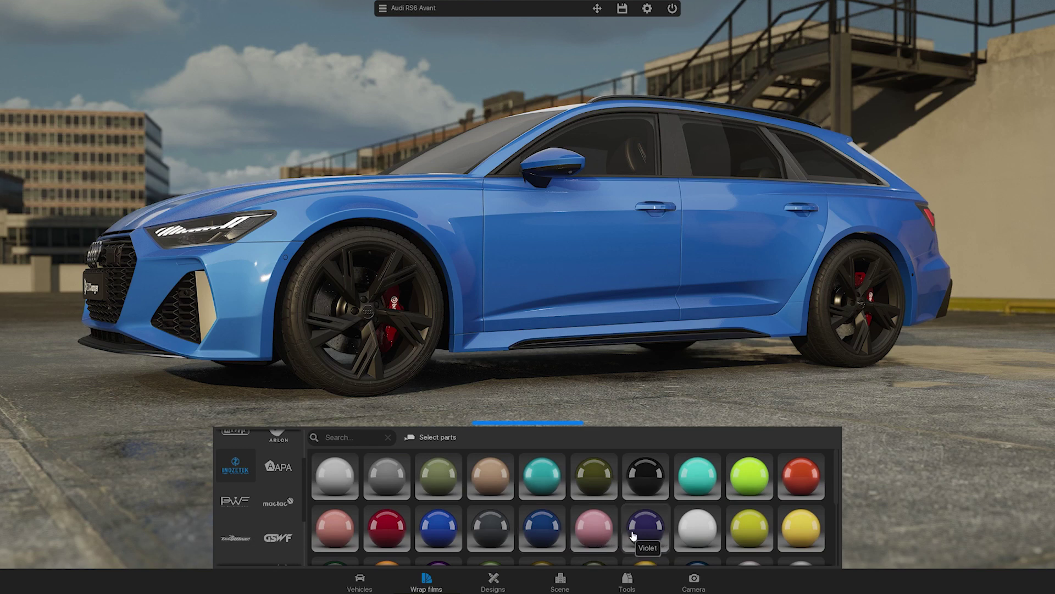
- Wrap the RS6 in Army Green, then Miami Blue, then Maritime Blue, and view its window and light settings
left_click(609, 486)
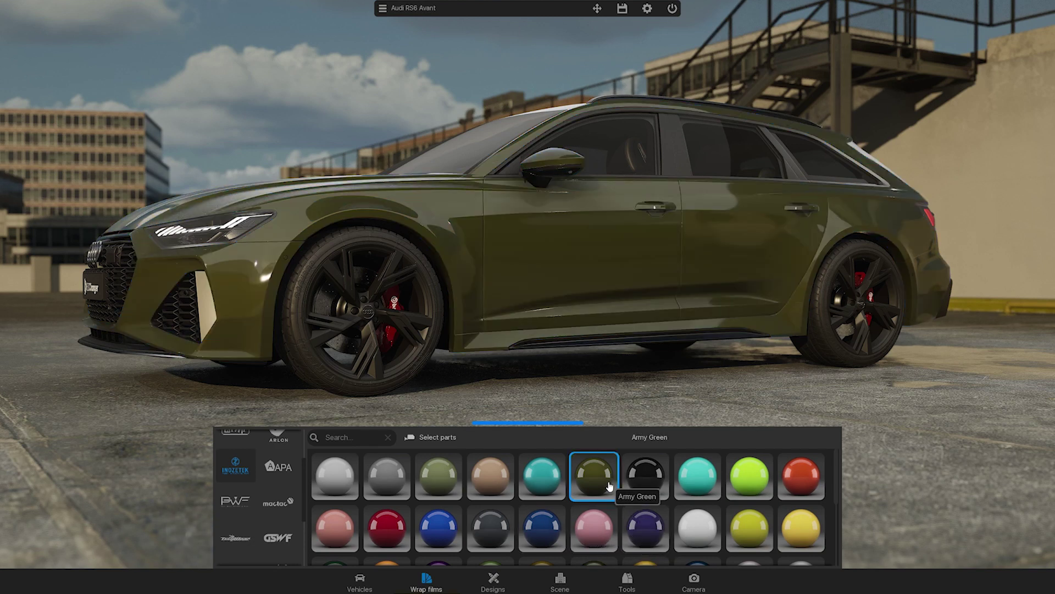
left_click(541, 476)
left_click(439, 529)
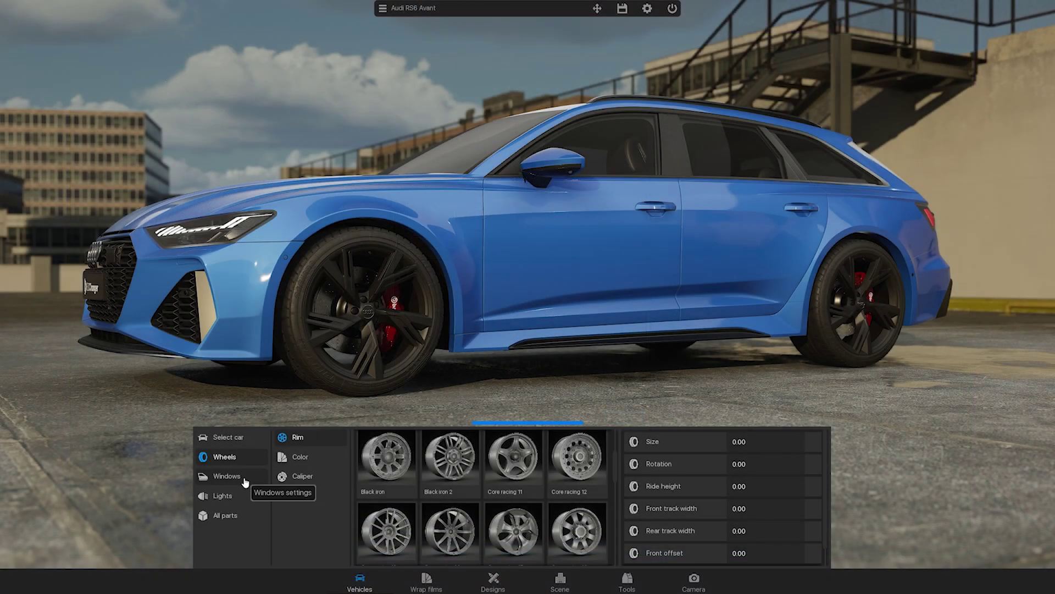
left_click(244, 478)
left_click(235, 497)
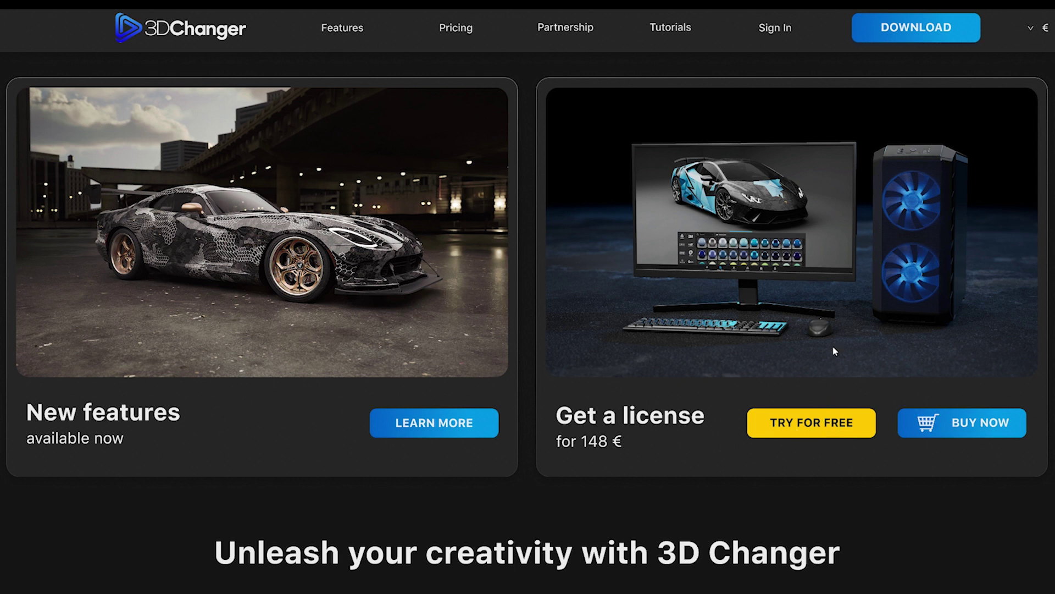
- Go to the DOWNLOAD page of the 3DChanger website
left_click(910, 36)
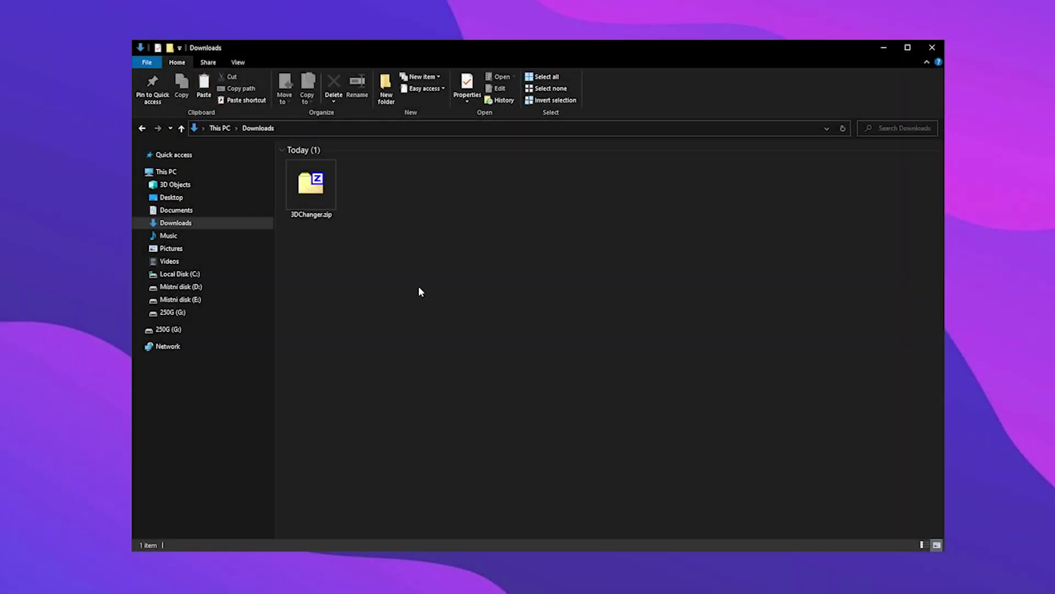
- Move the downloaded 3DChanger.zip into the Documents folder
left_click(310, 192)
left_click_drag(311, 192, 234, 206)
left_click(184, 215)
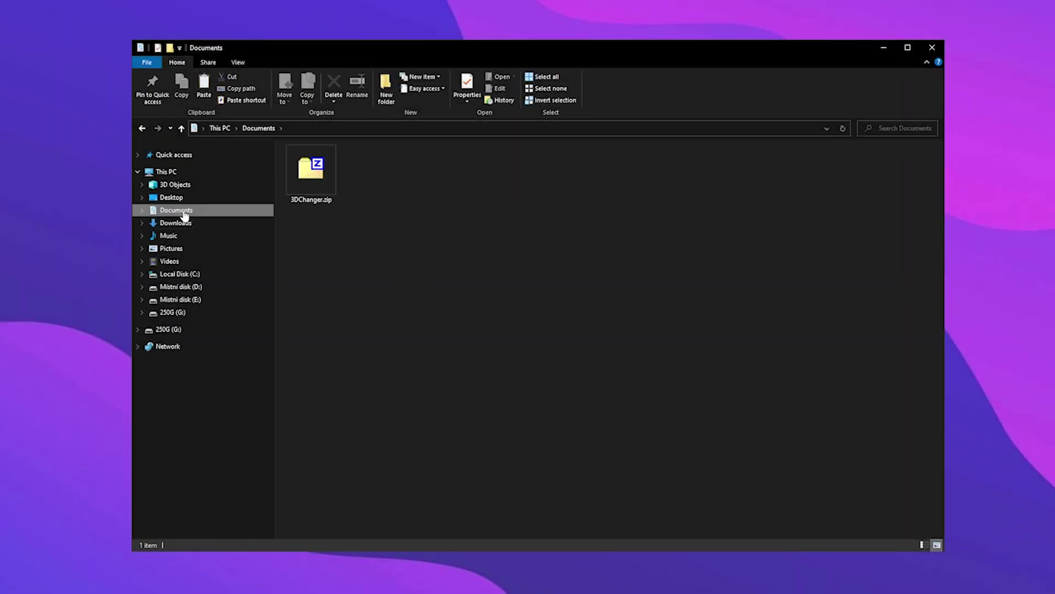
- Extract 3DChanger.zip with 7-Zip into a 3DChanger folder and launch Changer.exe
right_click(297, 179)
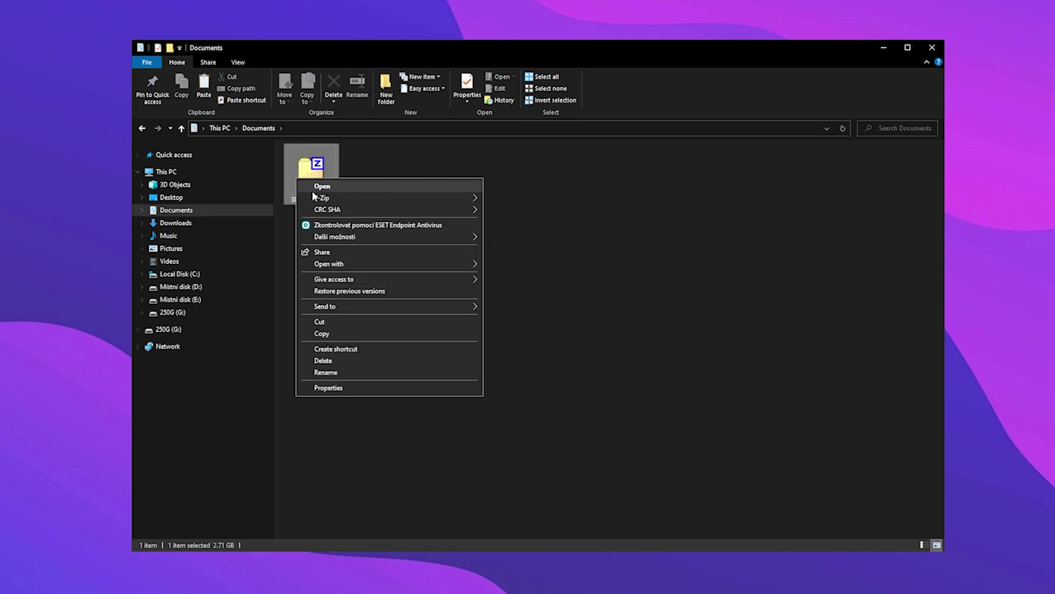
mouse_move(318, 199)
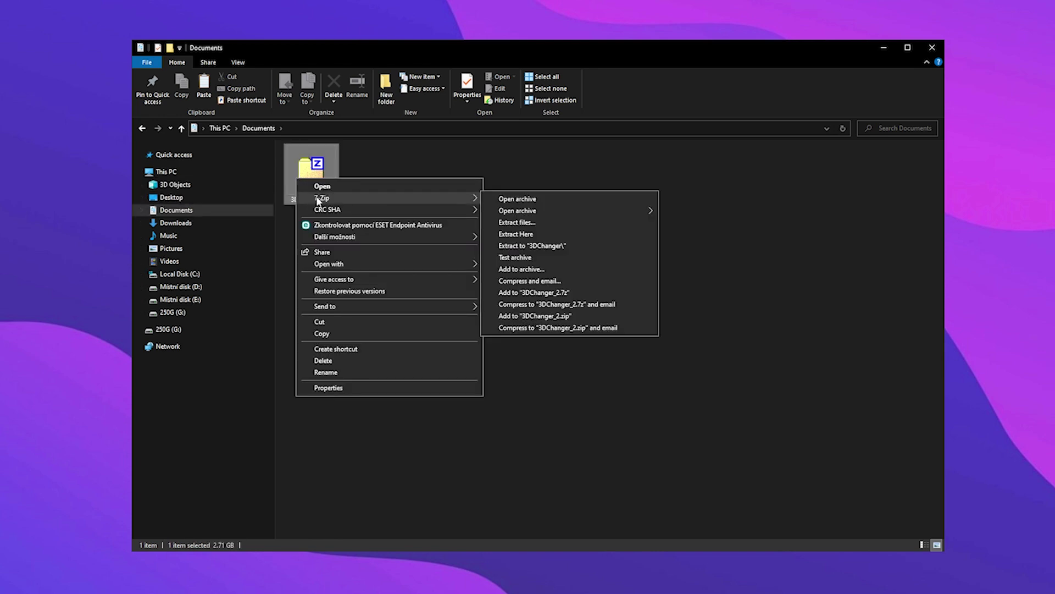
left_click(545, 247)
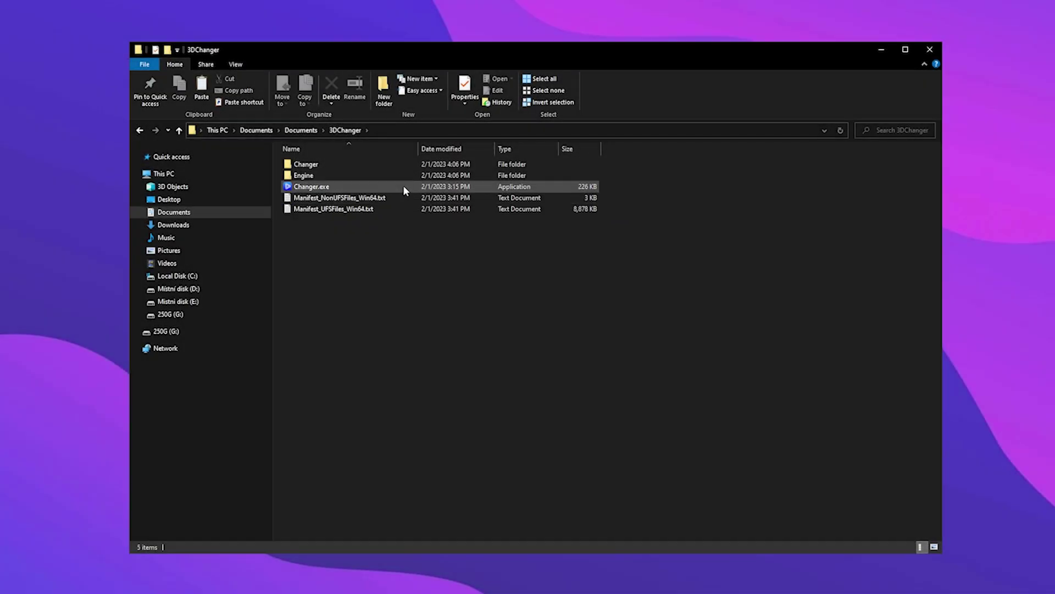
double_click(403, 185)
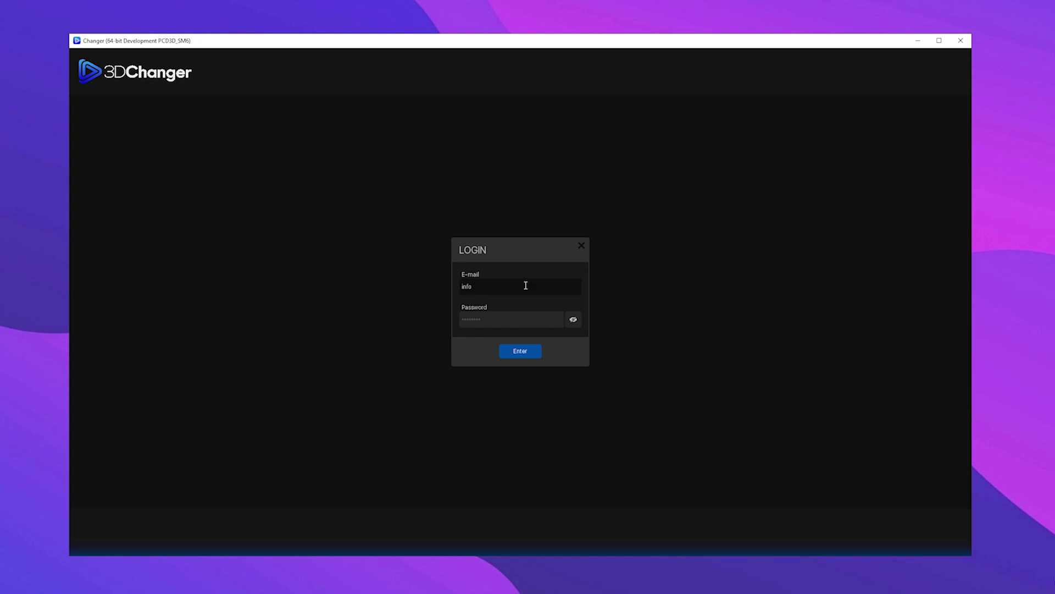
- Sign in with the account e-mail and password, then load a new project
left_click(518, 318)
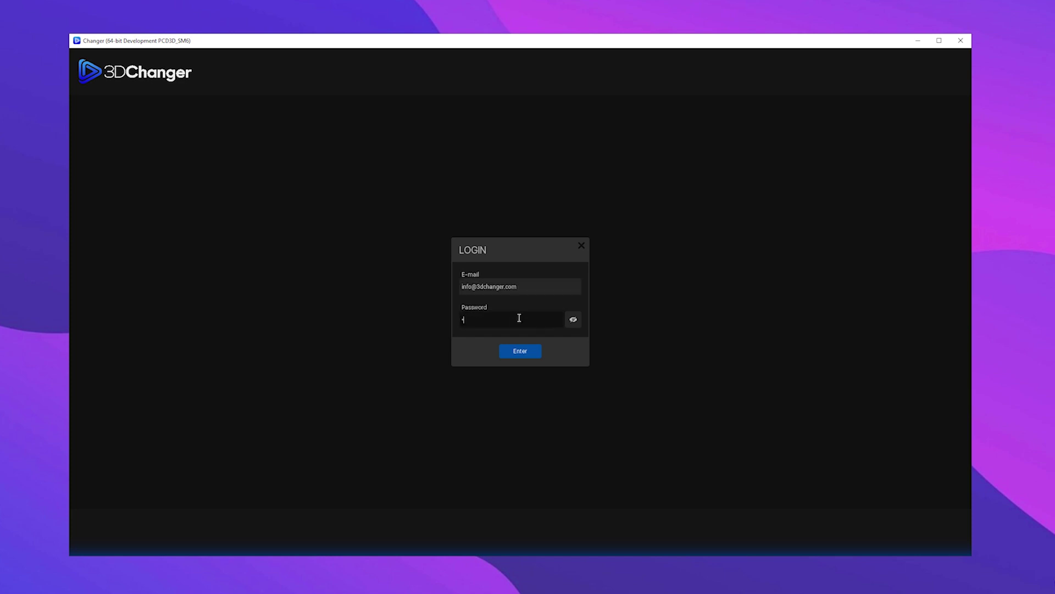
left_click(532, 356)
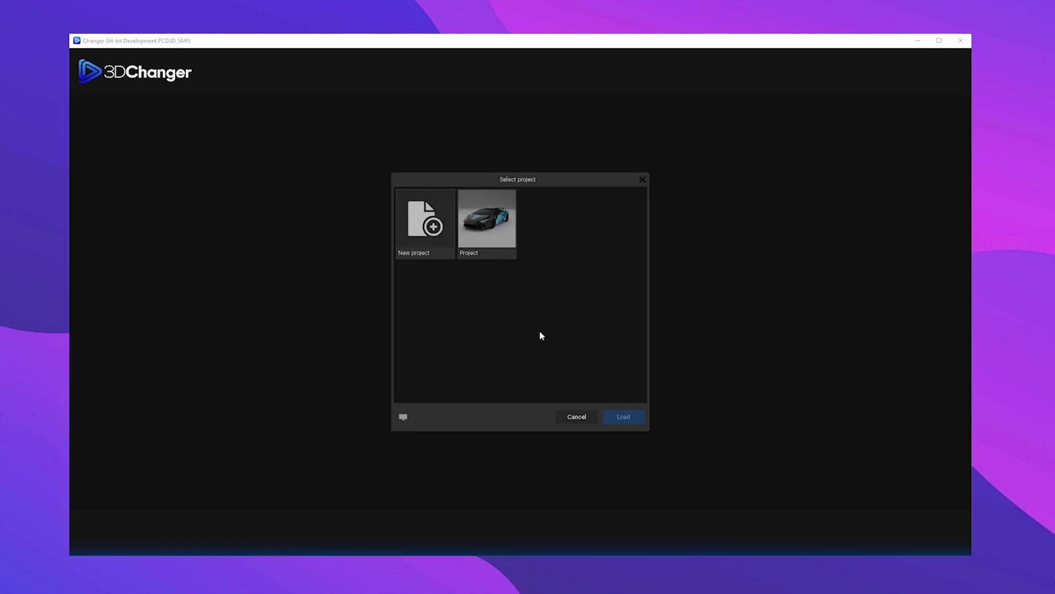
left_click(419, 246)
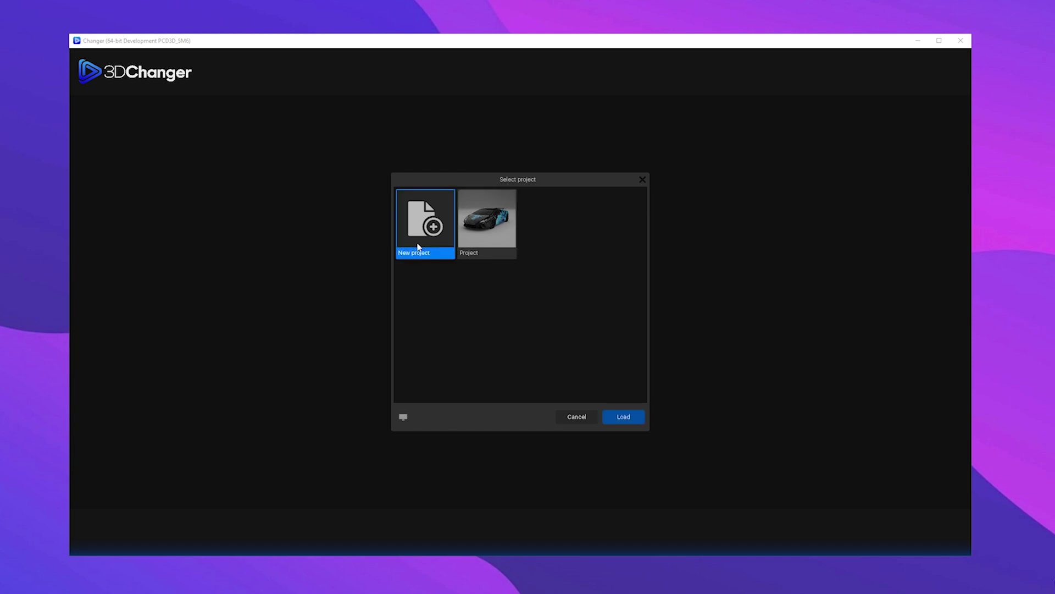
left_click(632, 416)
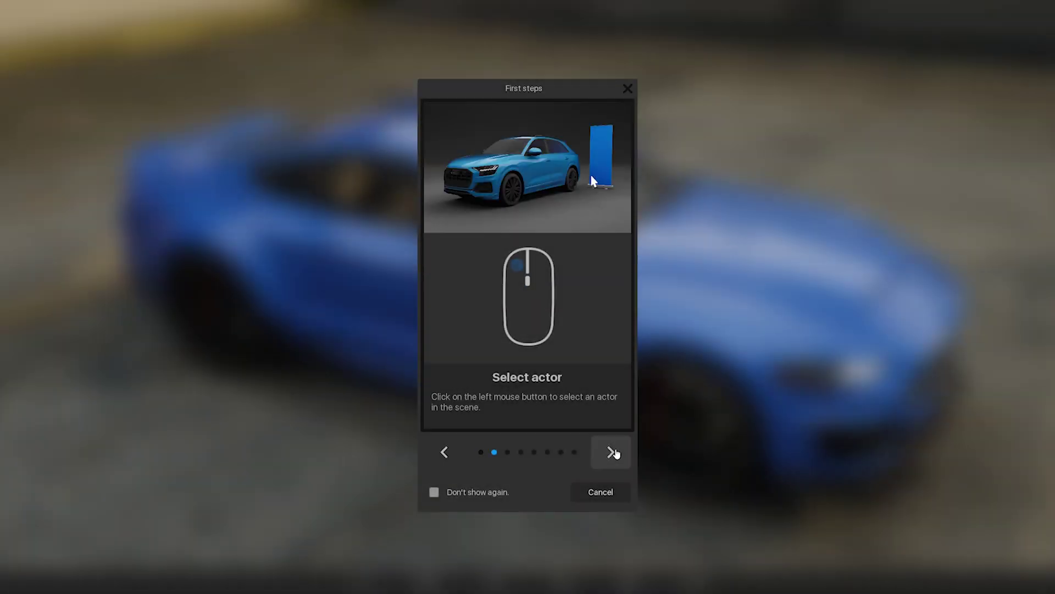
- Step through the First steps tips, then cancel the guide
left_click(615, 452)
left_click(615, 452)
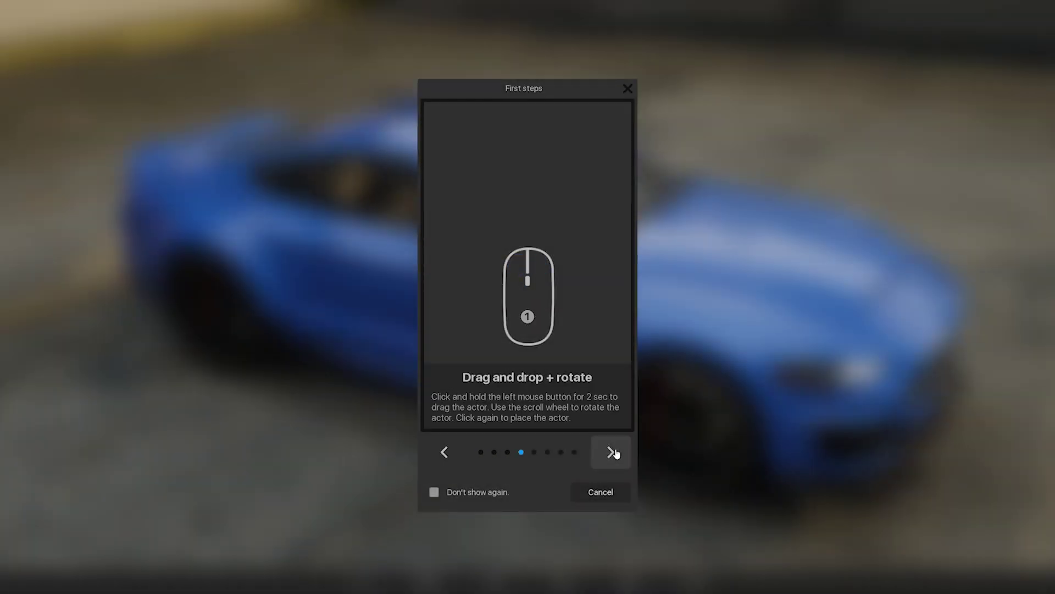
left_click(607, 492)
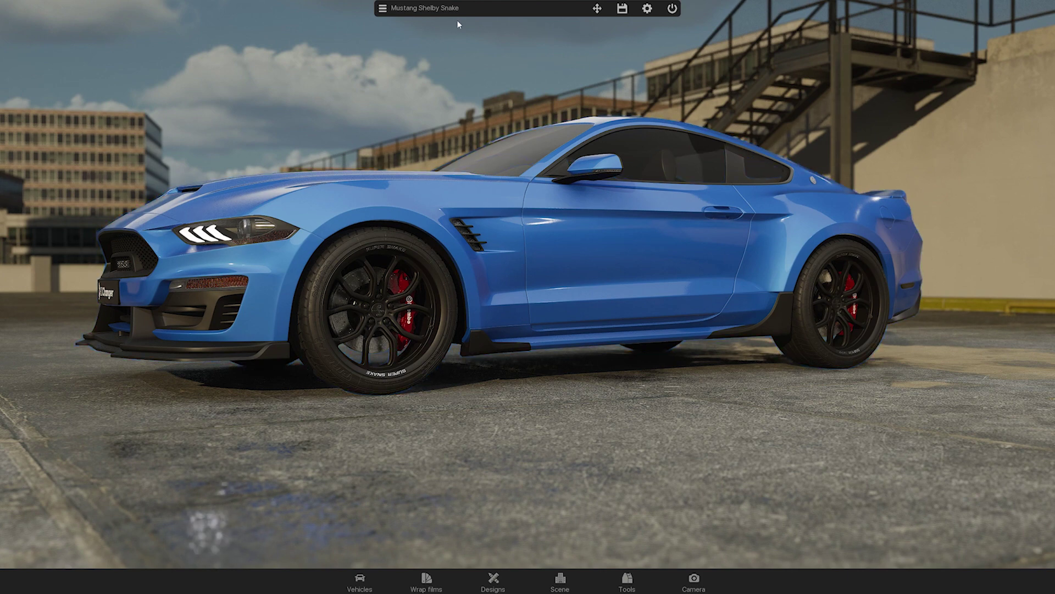
- Look over the car transform controls and program settings, then browse the car list
left_click(598, 9)
left_click(649, 10)
left_click(649, 11)
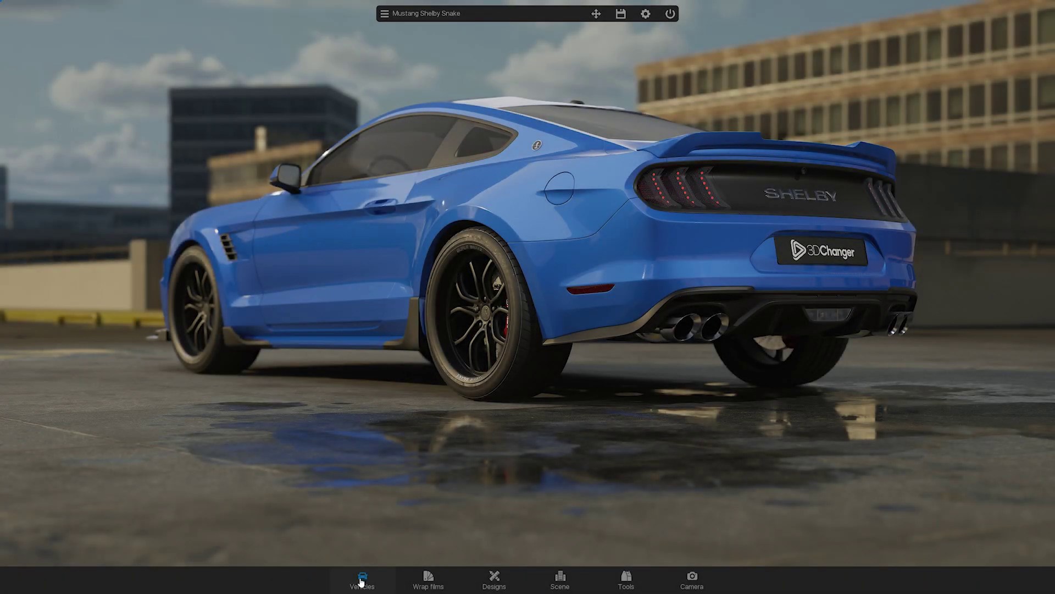
left_click(361, 581)
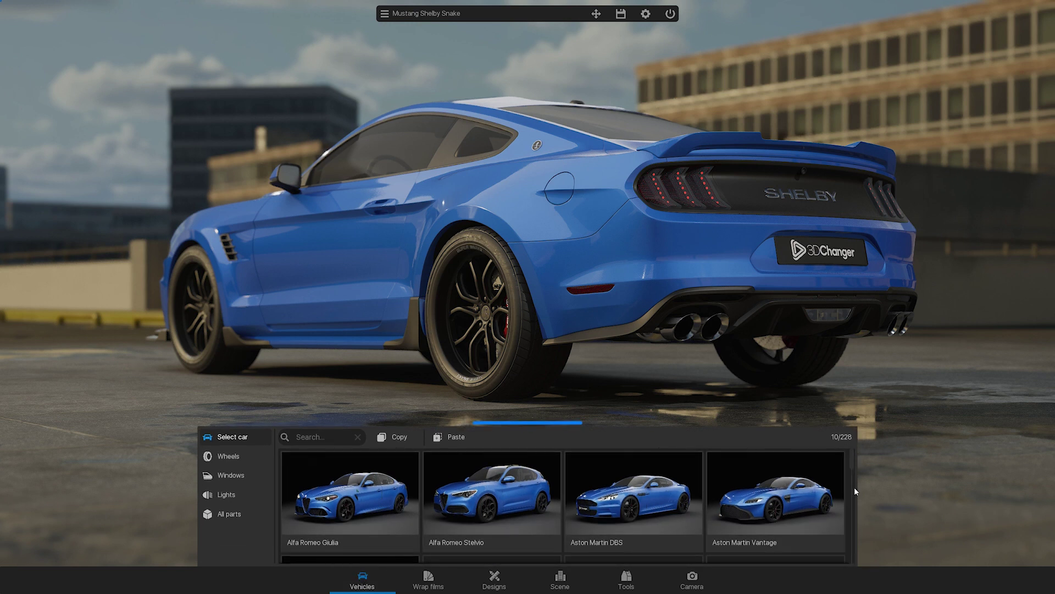
scroll(854, 487, "down", 3)
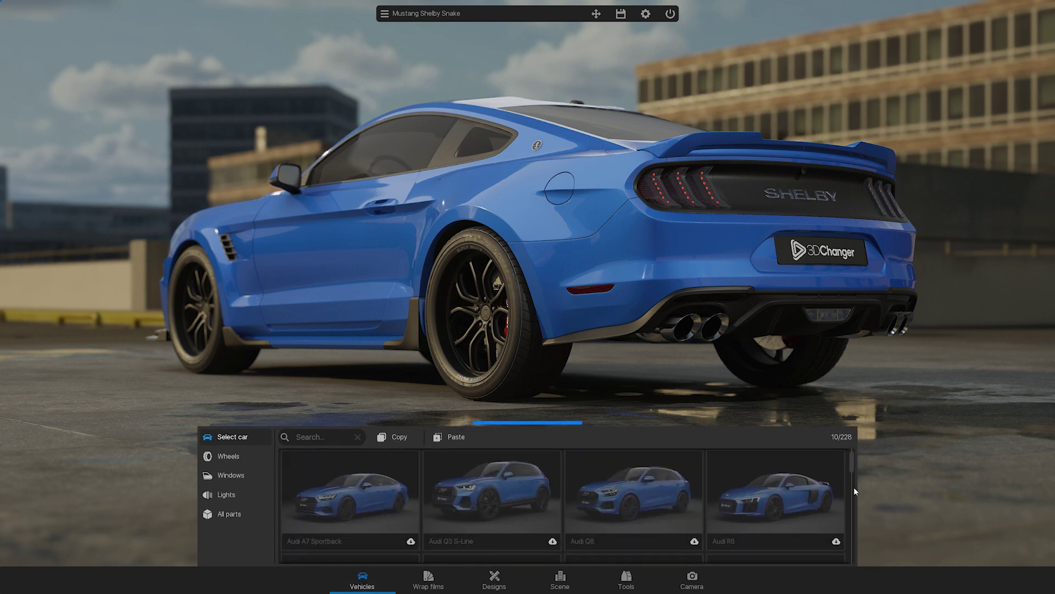
scroll(854, 488, "down", 2)
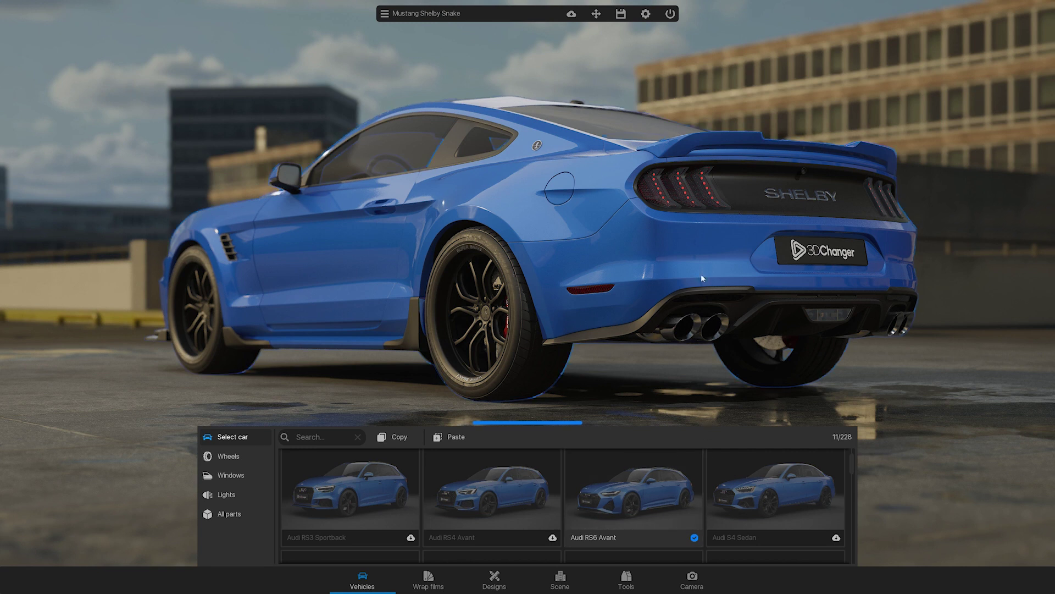
- Load the saved project named Project
left_click(621, 15)
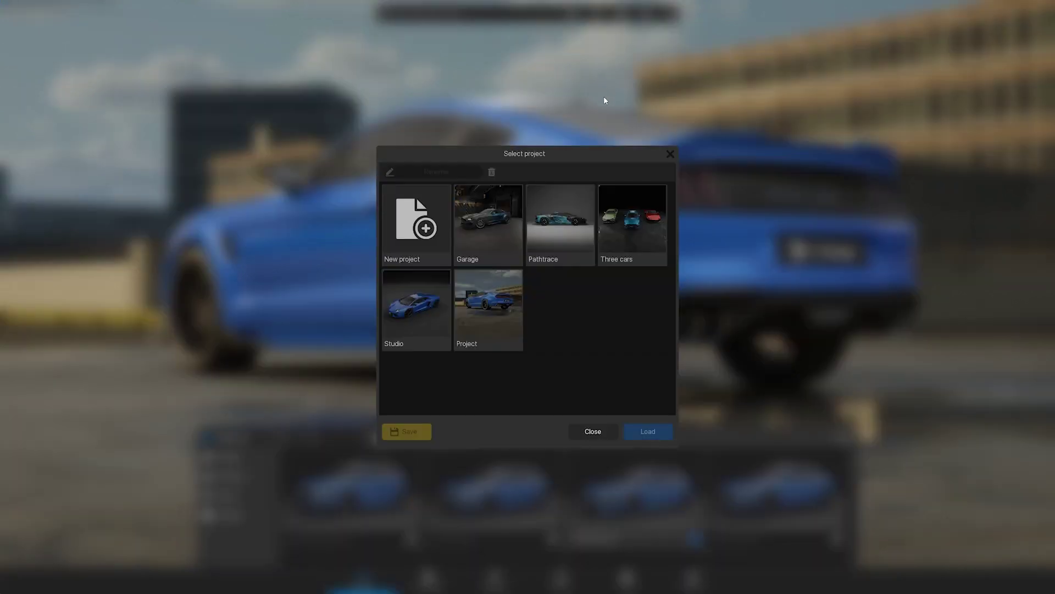
left_click(488, 308)
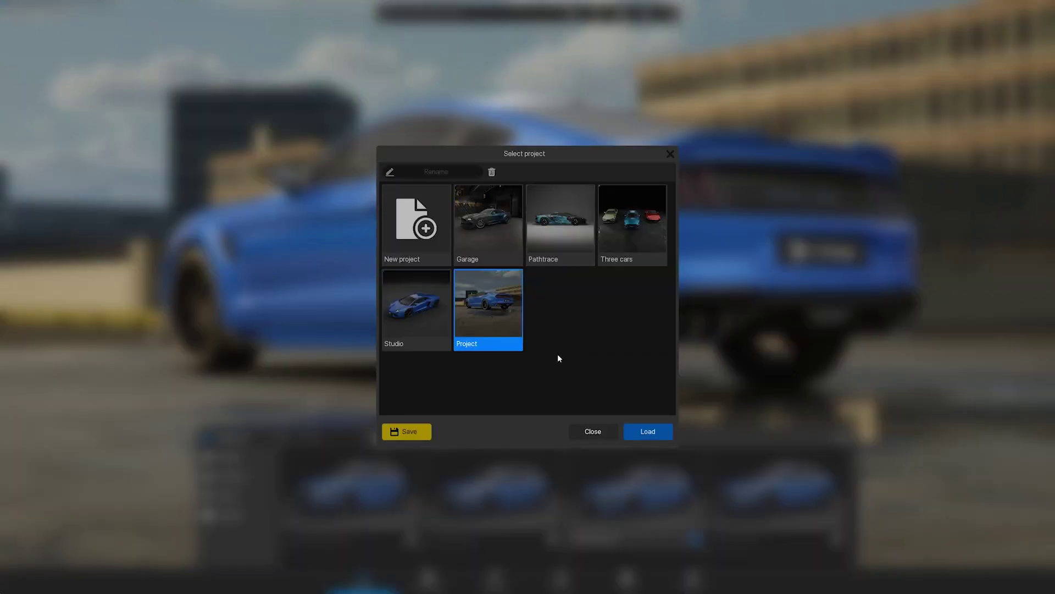
left_click(647, 432)
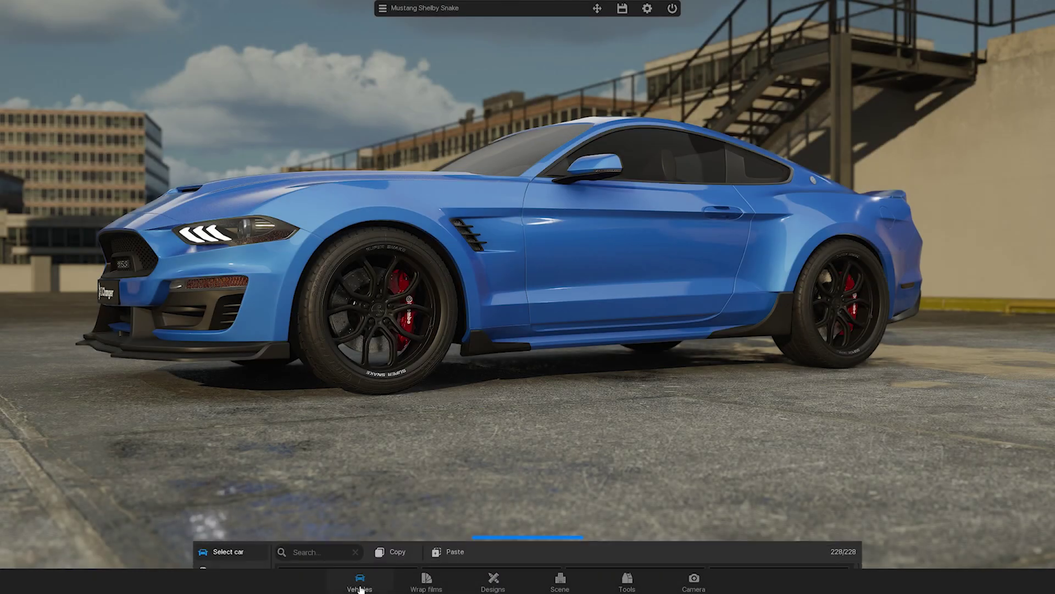
- Switch the car to the Audi RS6 Avant and review its wheel, window and light options
scroll(605, 527, "down", 5)
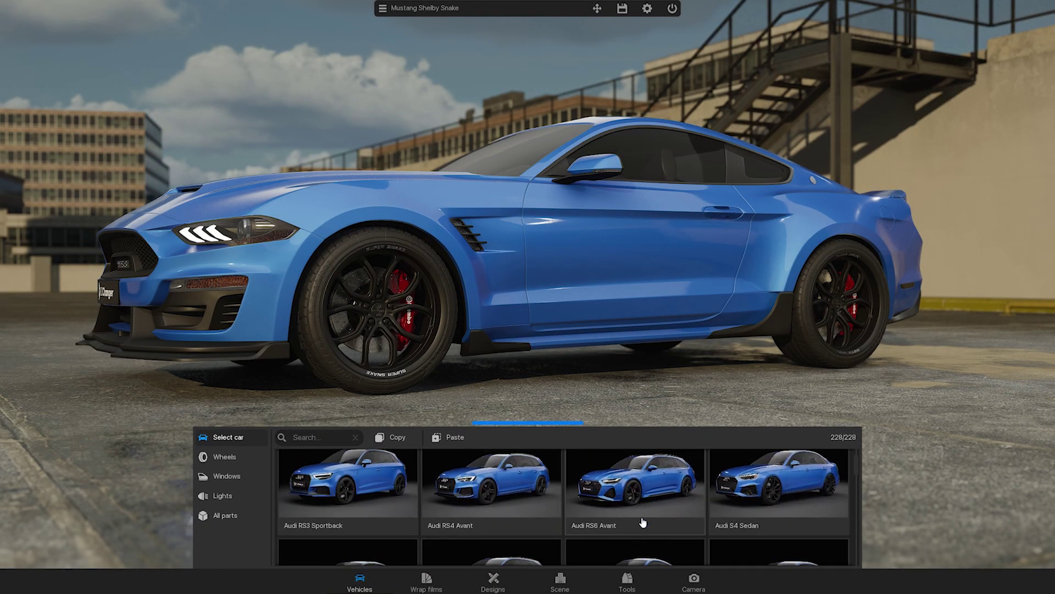
left_click(637, 493)
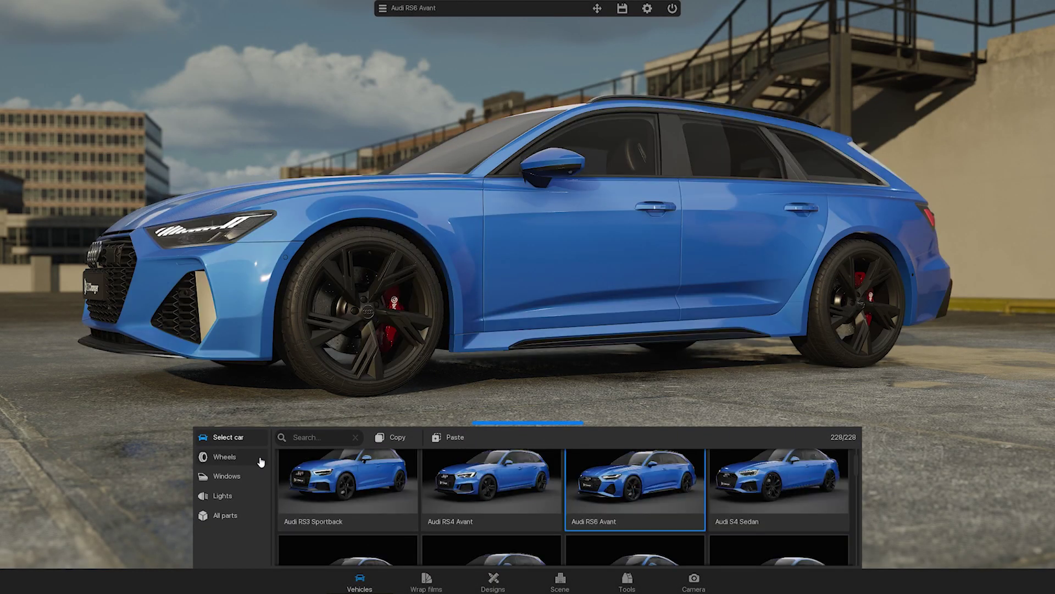
left_click(224, 457)
scroll(603, 489, "up", 2)
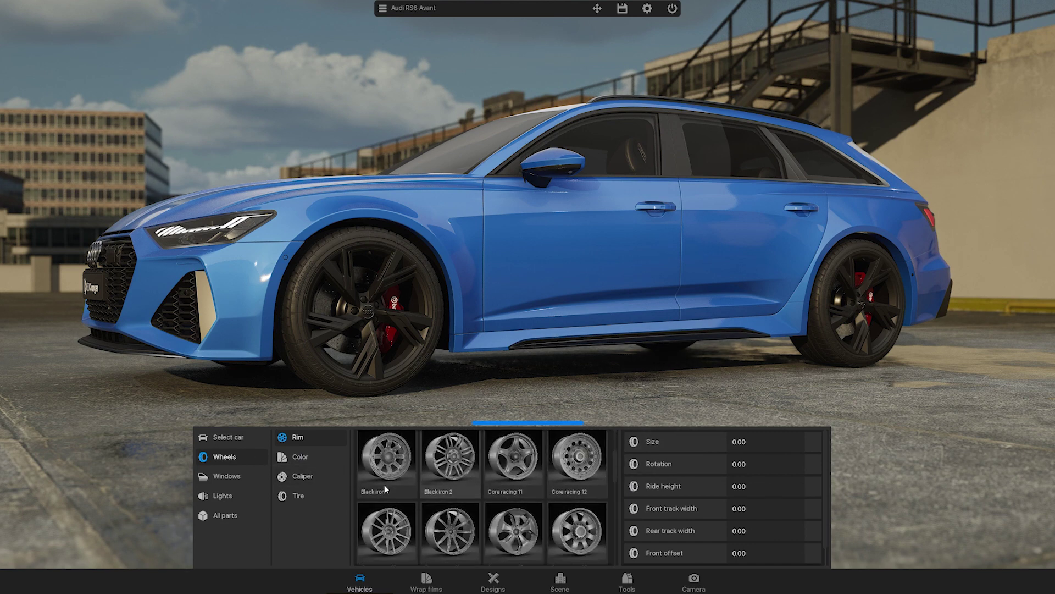
left_click(242, 482)
left_click(238, 498)
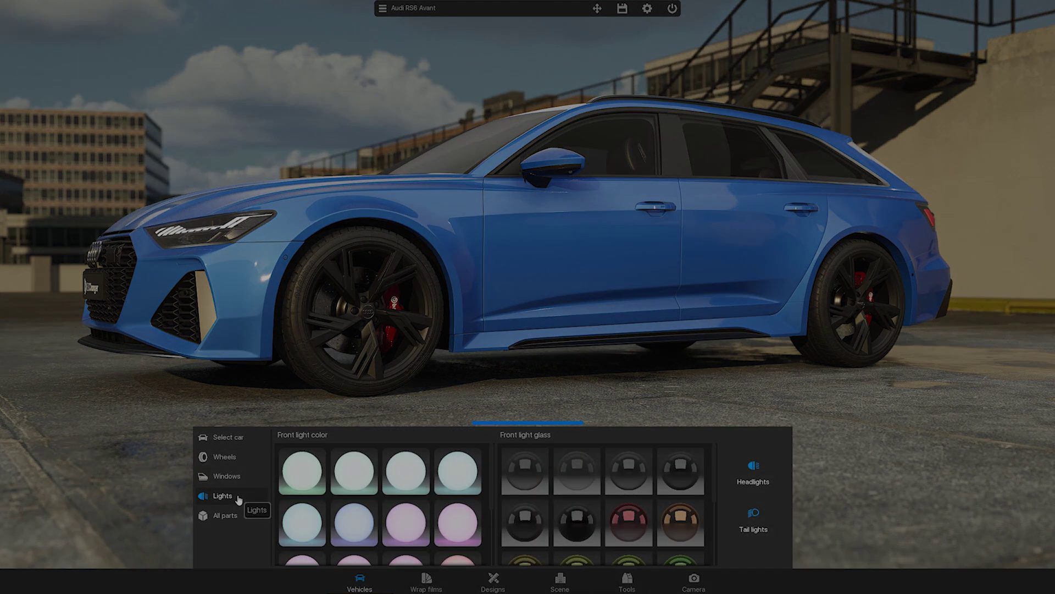
- From the Inozetek films, try olive green and Miami Blue, then wrap it in Maritime Blue
left_click(426, 581)
scroll(281, 495, "down", 3)
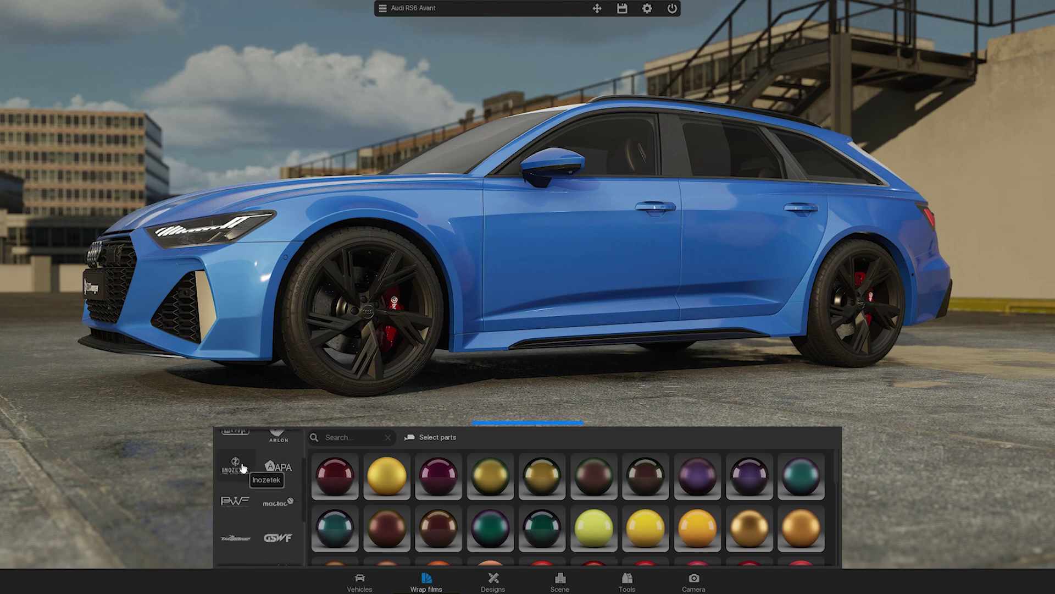
left_click(243, 468)
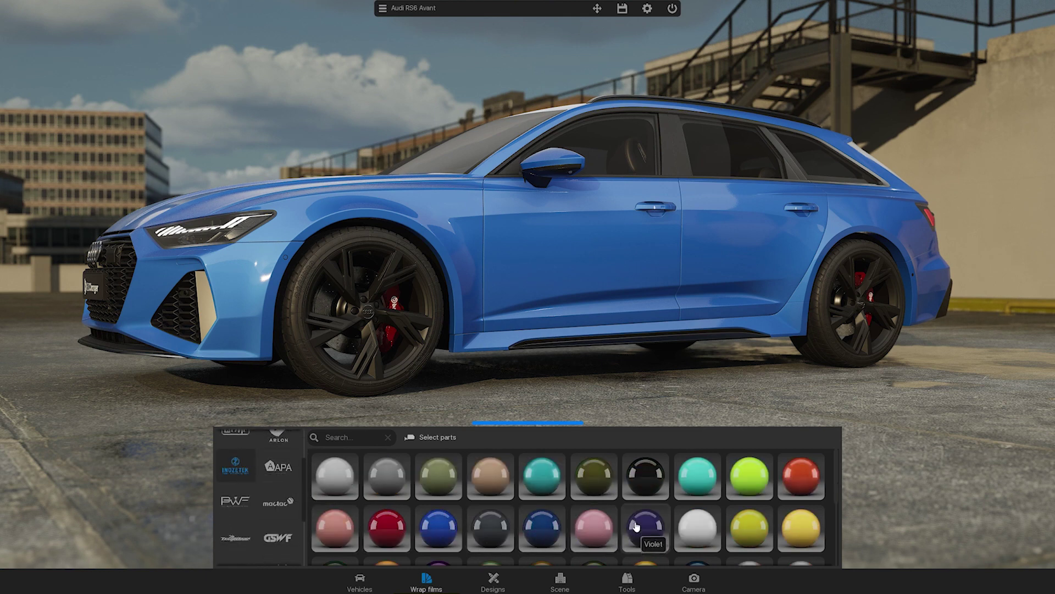
left_click(593, 479)
left_click(542, 482)
left_click(438, 529)
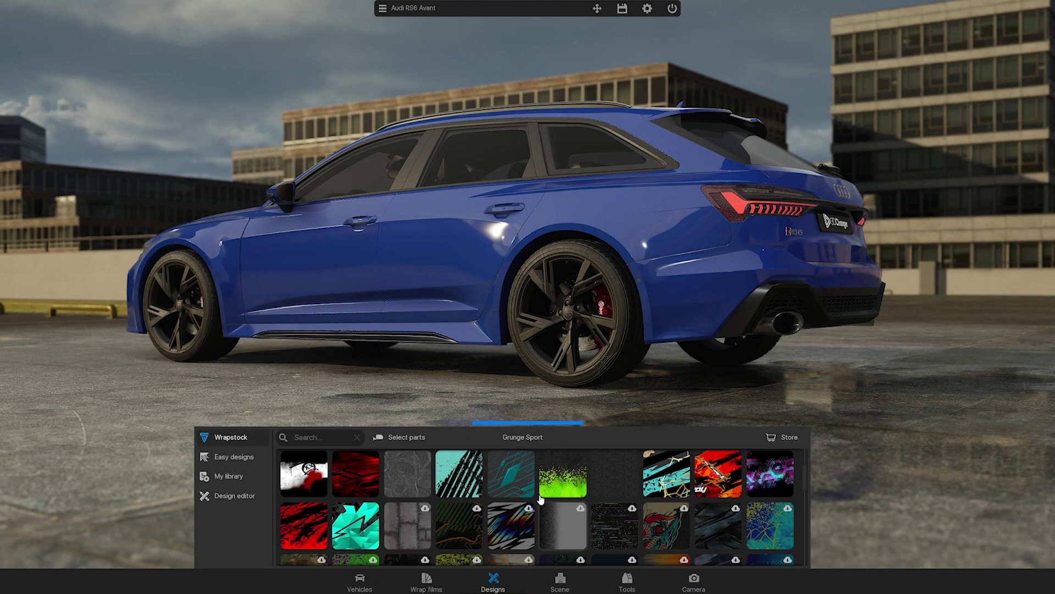
- Try Blurred Mind, then apply the Wrapstock Minty Crystals design and check My library
left_click(363, 468)
left_click(362, 538)
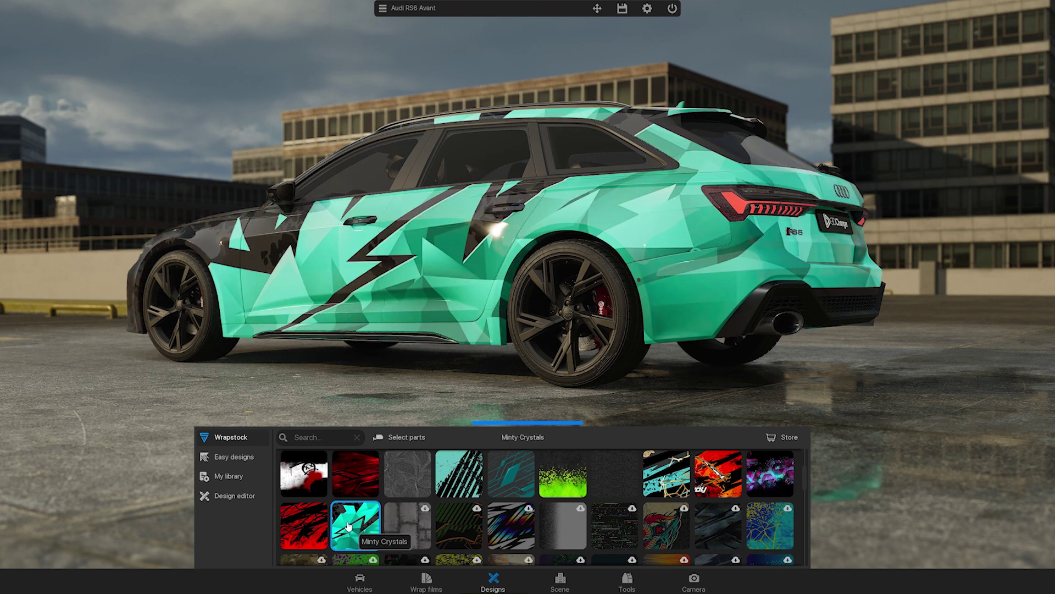
left_click(254, 481)
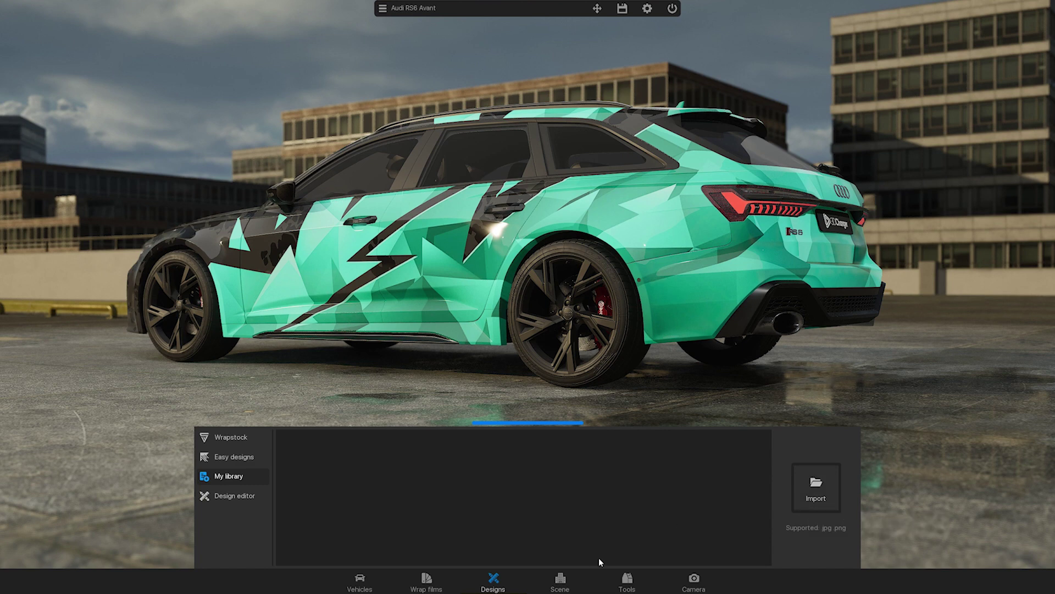
left_click(569, 585)
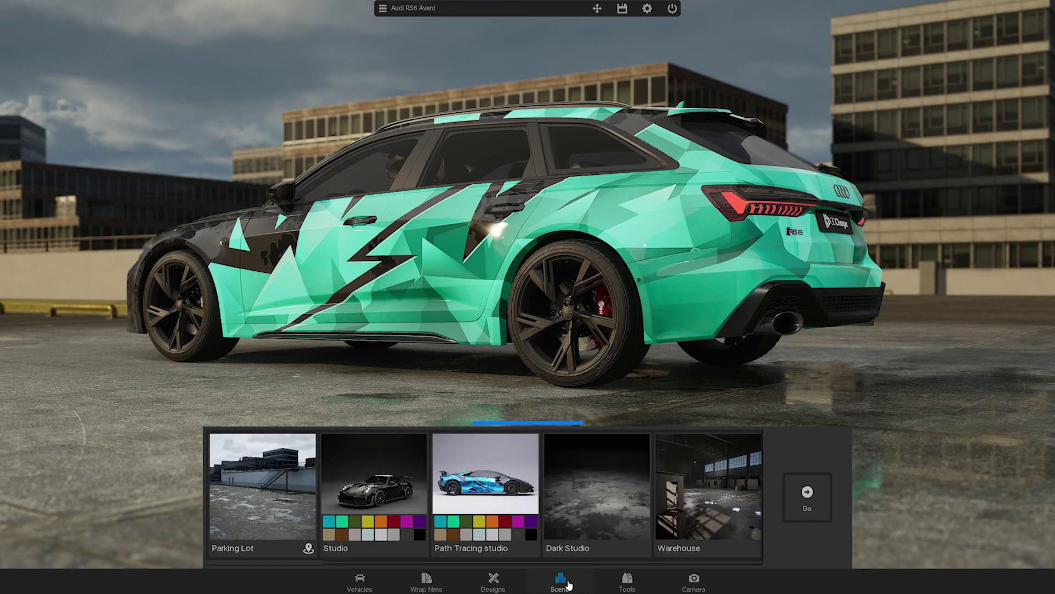
- Browse the scene thumbnails and lower the scene exposure from 1.00 to 0.95
left_click_drag(313, 558, 487, 559)
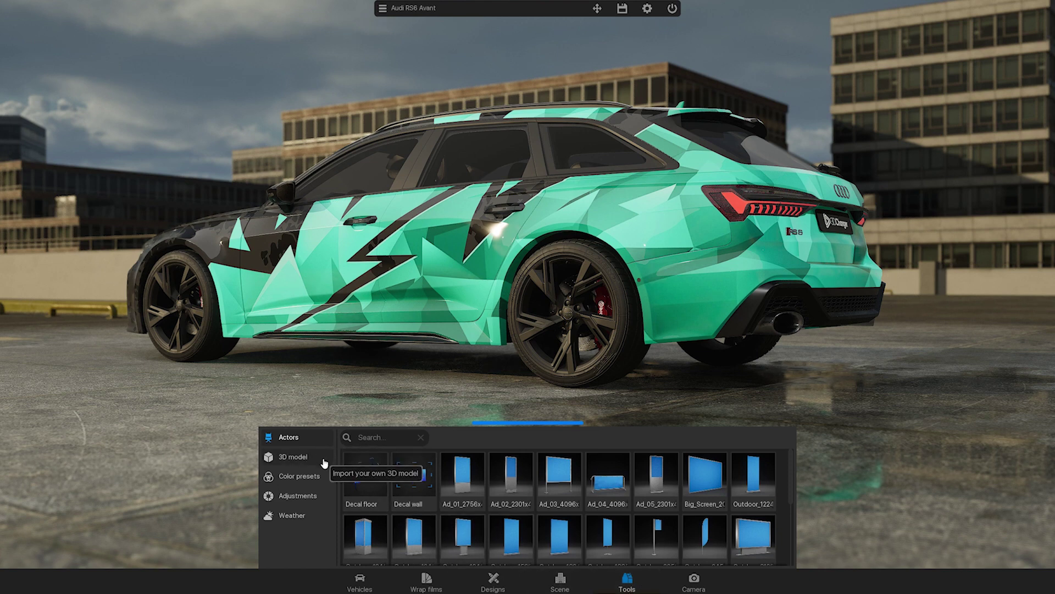
left_click(298, 495)
left_click_drag(667, 443, 665, 446)
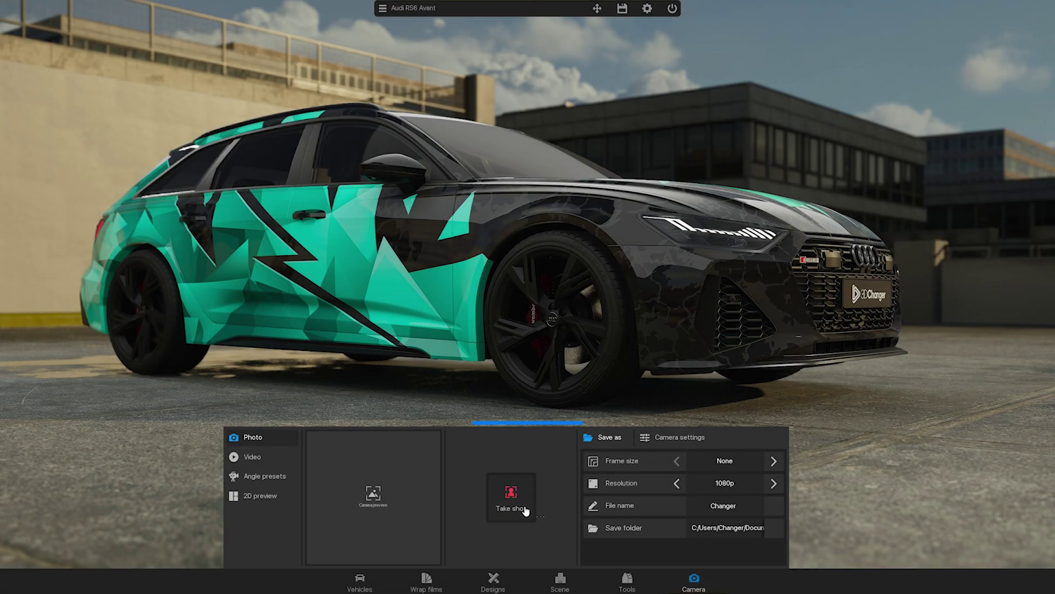
- Take a 1080p photo of the wrapped RS6, then choose New project in the save dialog
left_click(510, 493)
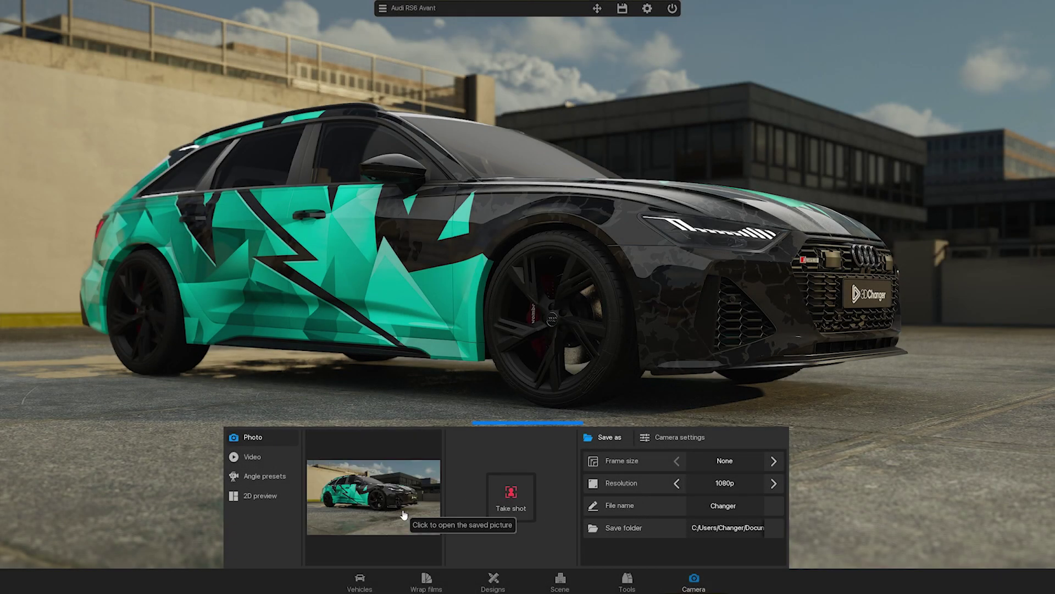
left_click(286, 457)
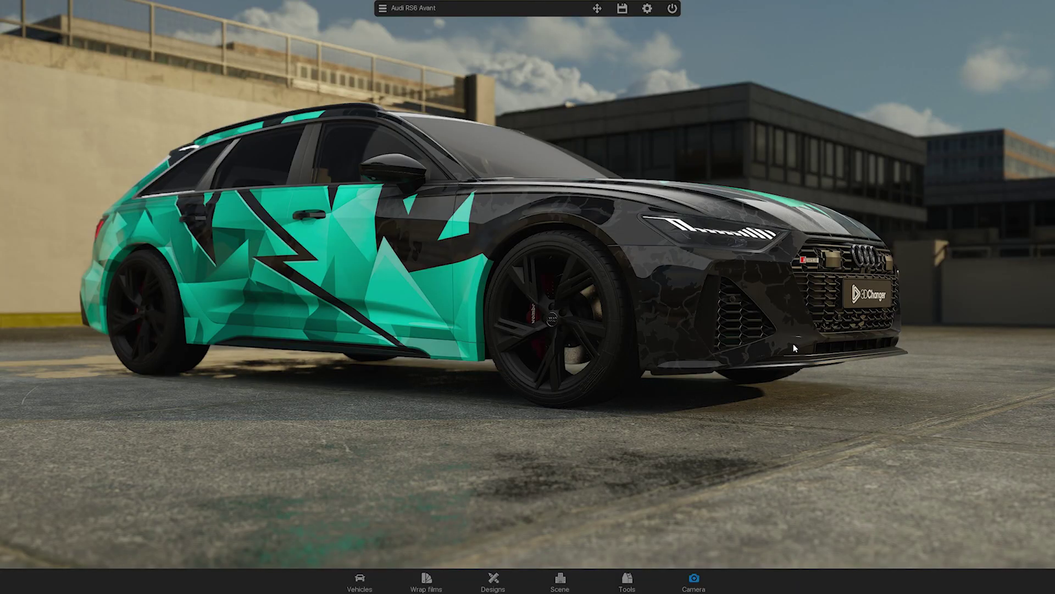
left_click(622, 9)
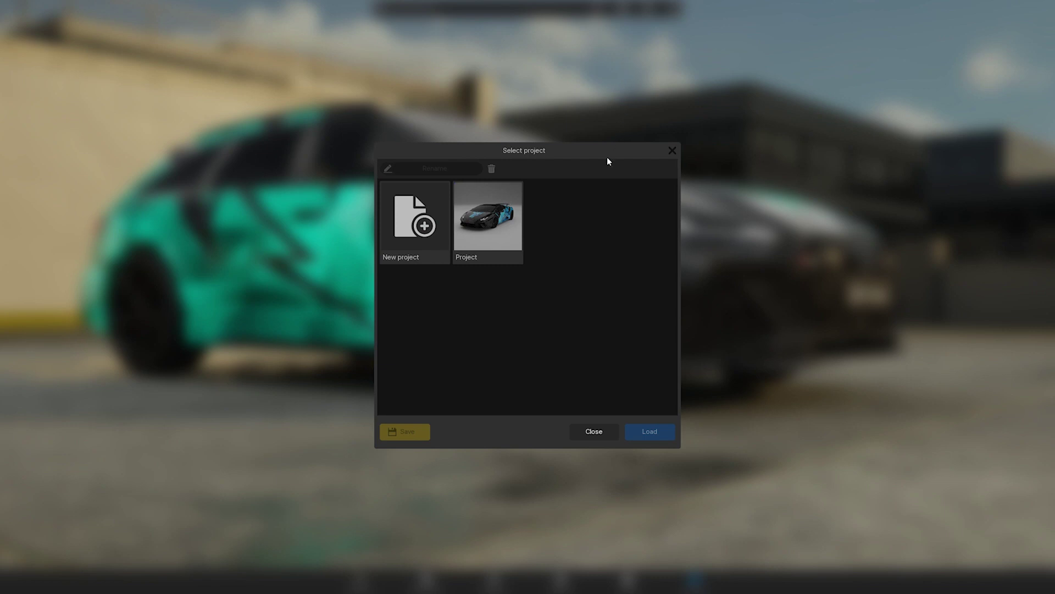
left_click(407, 218)
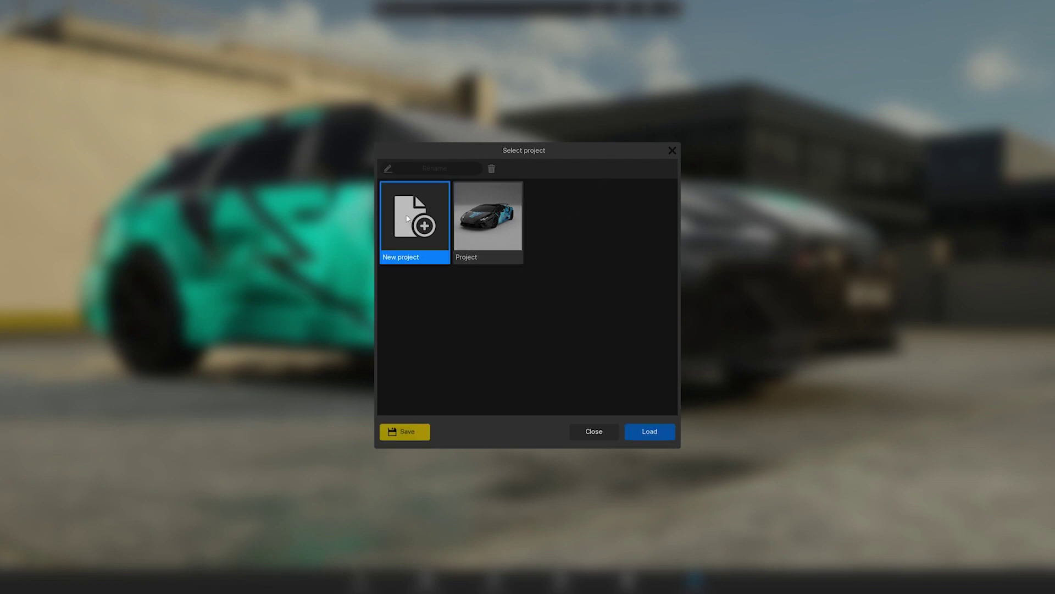